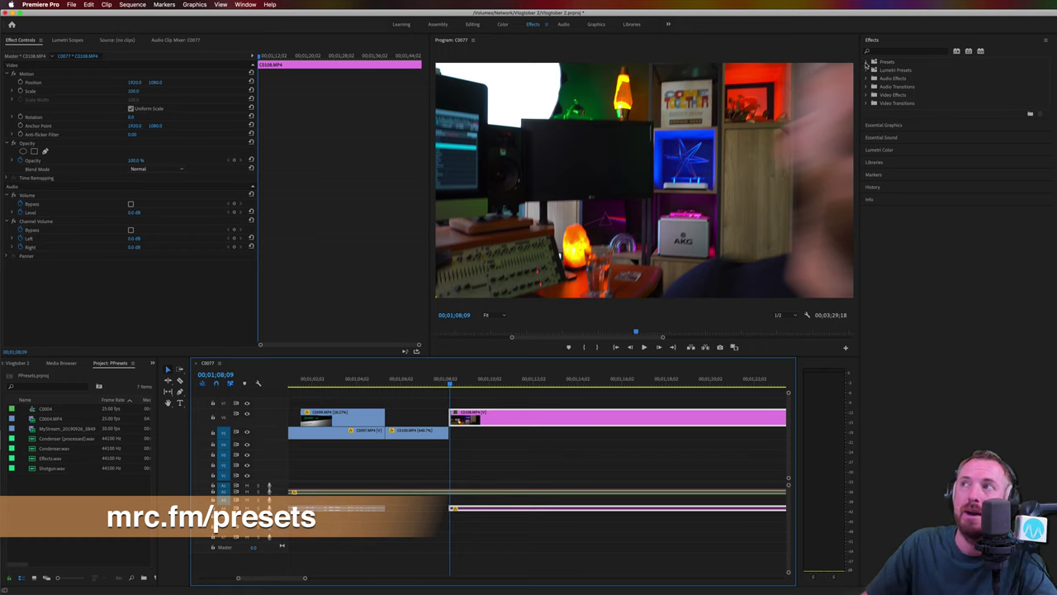
Browse the MRC audio presets folder, then preview the clip in the timeline
{"action": "left_click", "coordinate": [869, 62]}
{"action": "left_click", "coordinate": [876, 103]}
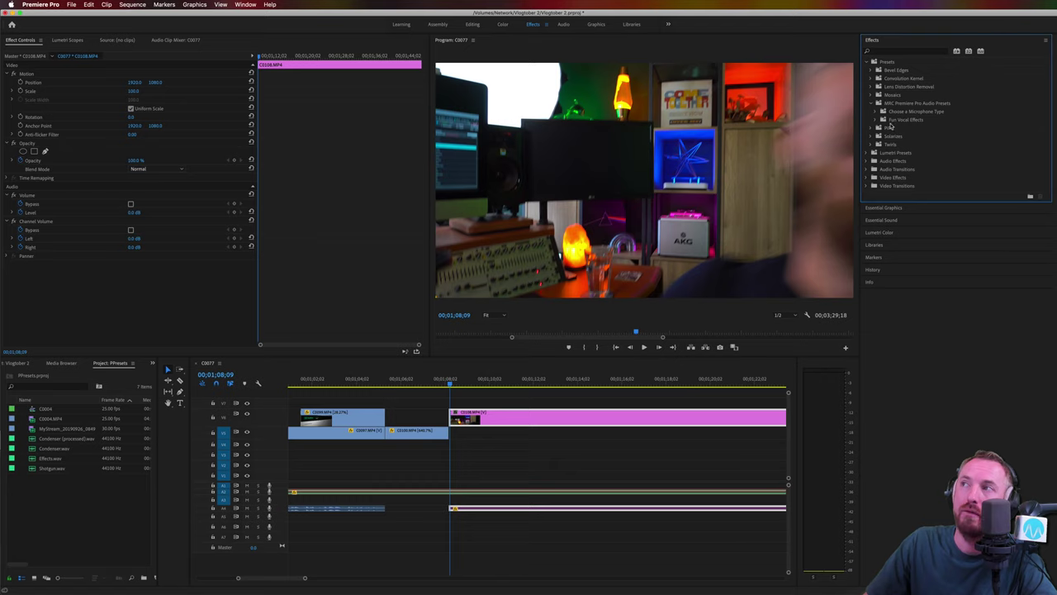
{"action": "left_click", "coordinate": [868, 62]}
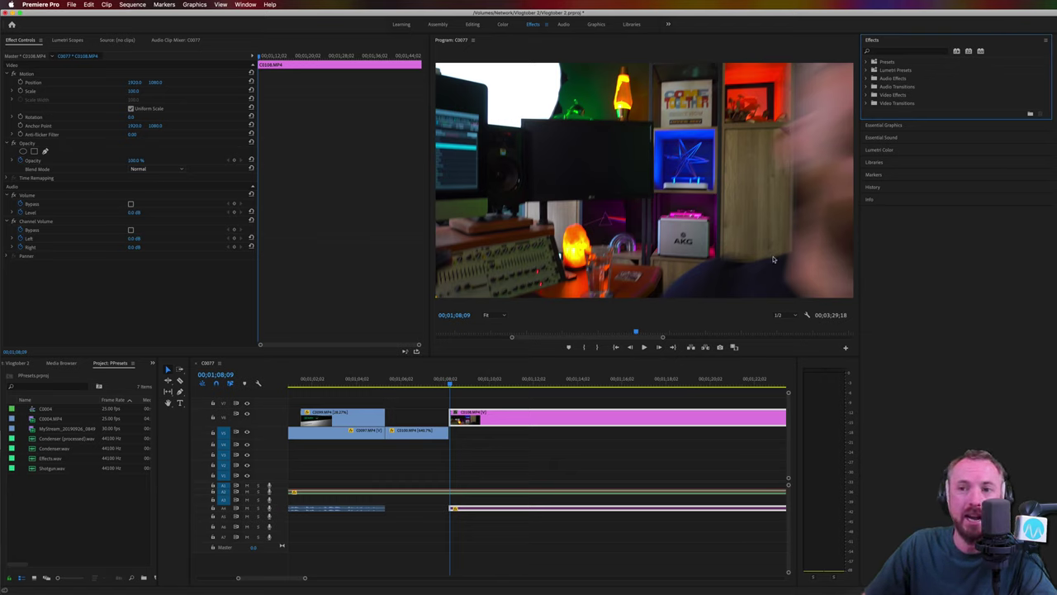
{"action": "left_click", "coordinate": [448, 381]}
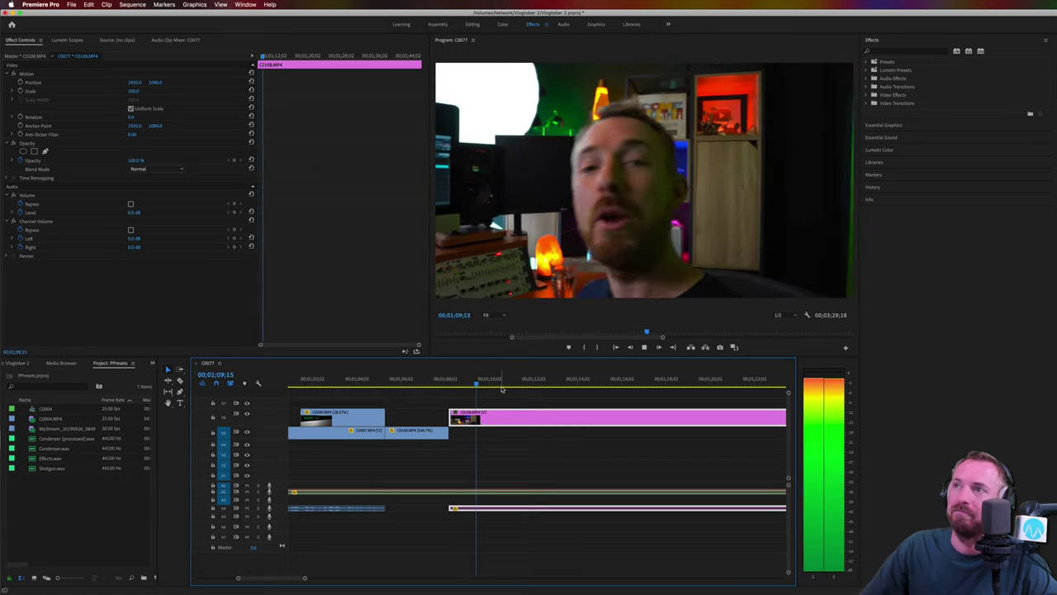
{"action": "key", "text": "space"}
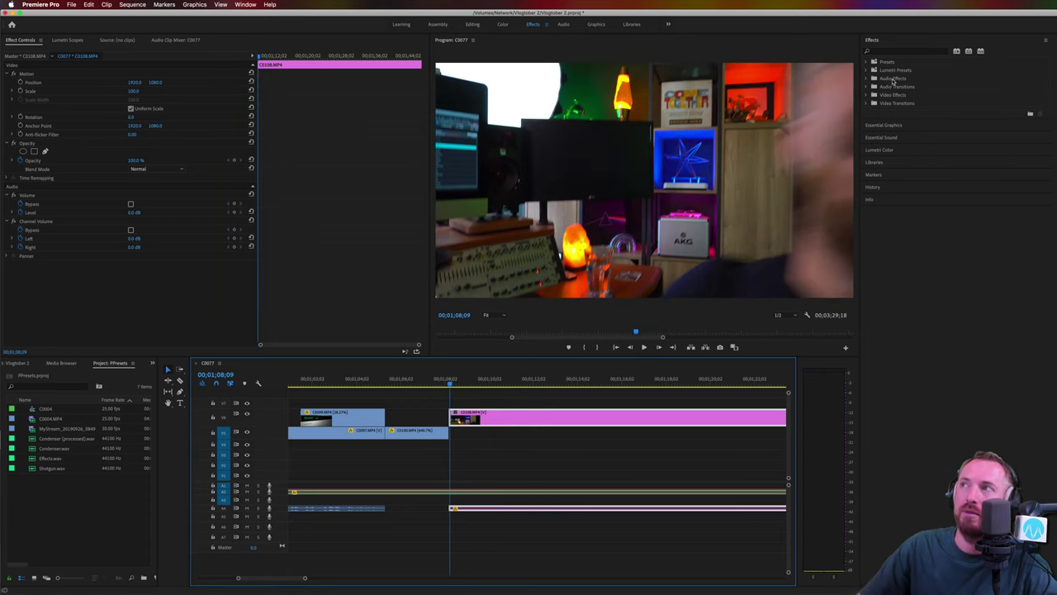
Search the effects for 'dyn' and drag Dynamics onto the C0108.MP4 audio clip
{"action": "left_click", "coordinate": [882, 53]}
{"action": "type", "text": "dyna"}
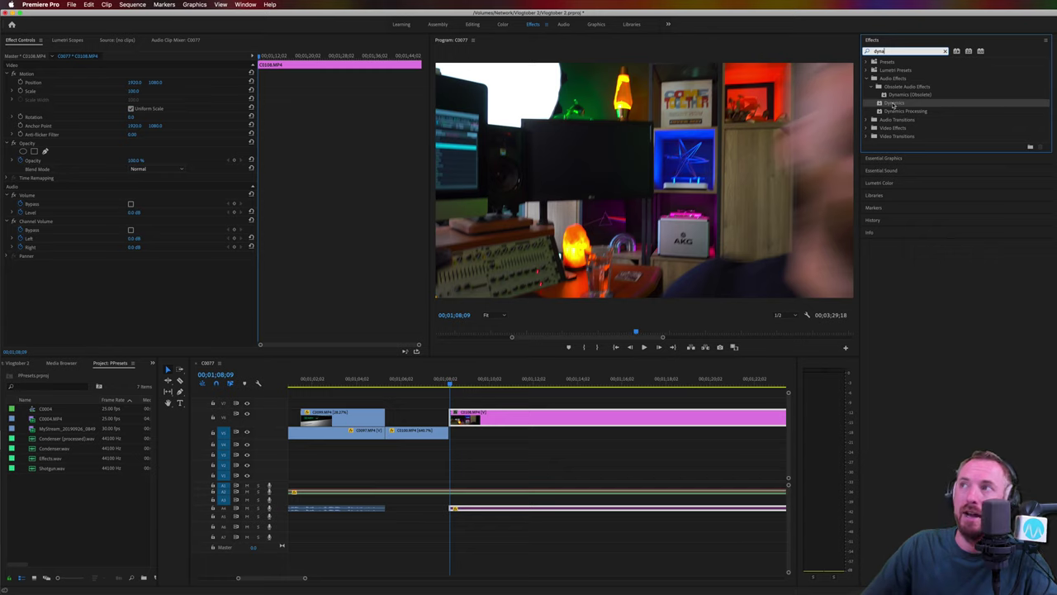
{"action": "left_click_drag", "start_coordinate": [892, 105], "coordinate": [471, 509]}
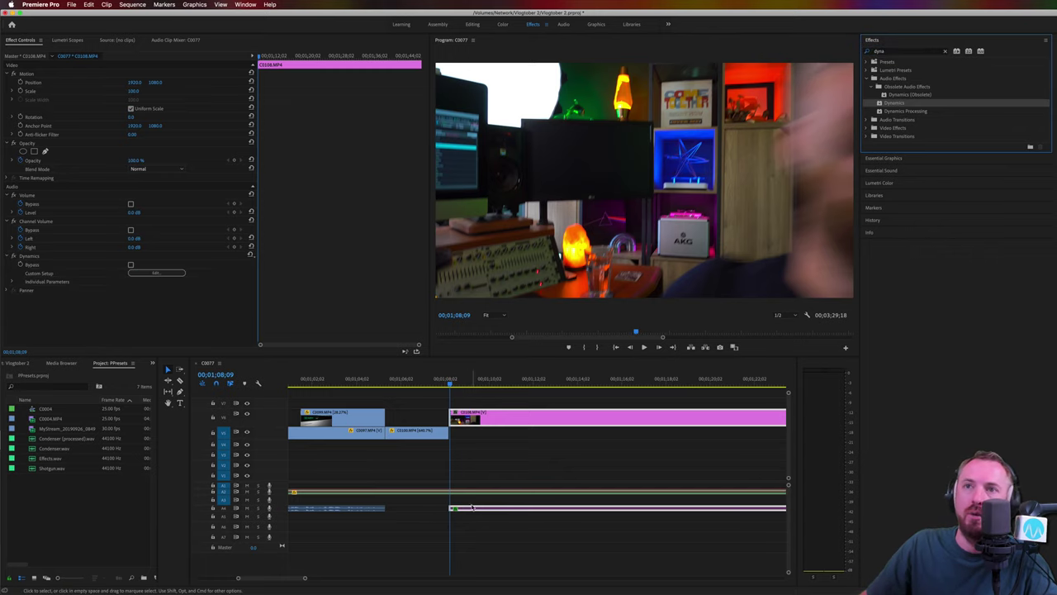
Open the Dynamics Clip Fx Editor from Custom Setup, enable Compressor and edit its Ratio
{"action": "left_click", "coordinate": [141, 275]}
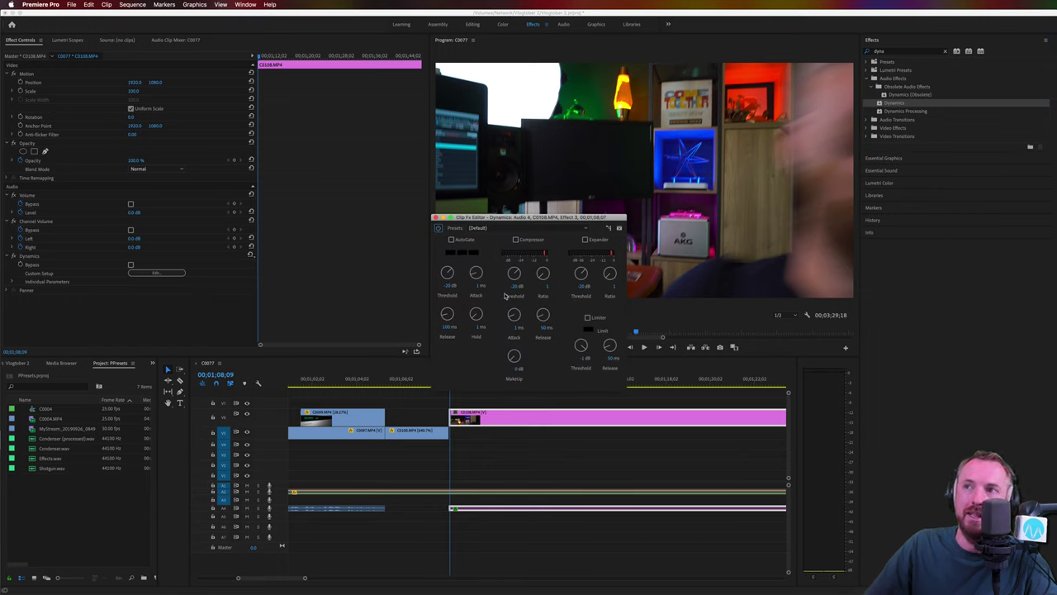
{"action": "left_click", "coordinate": [516, 239]}
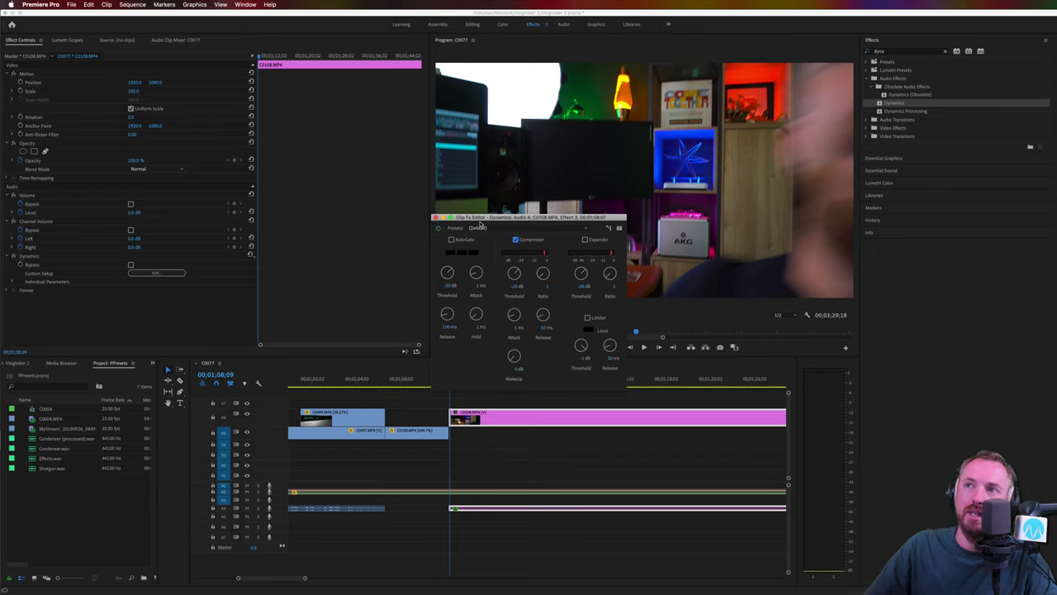
{"action": "left_click_drag", "start_coordinate": [476, 219], "coordinate": [368, 213]}
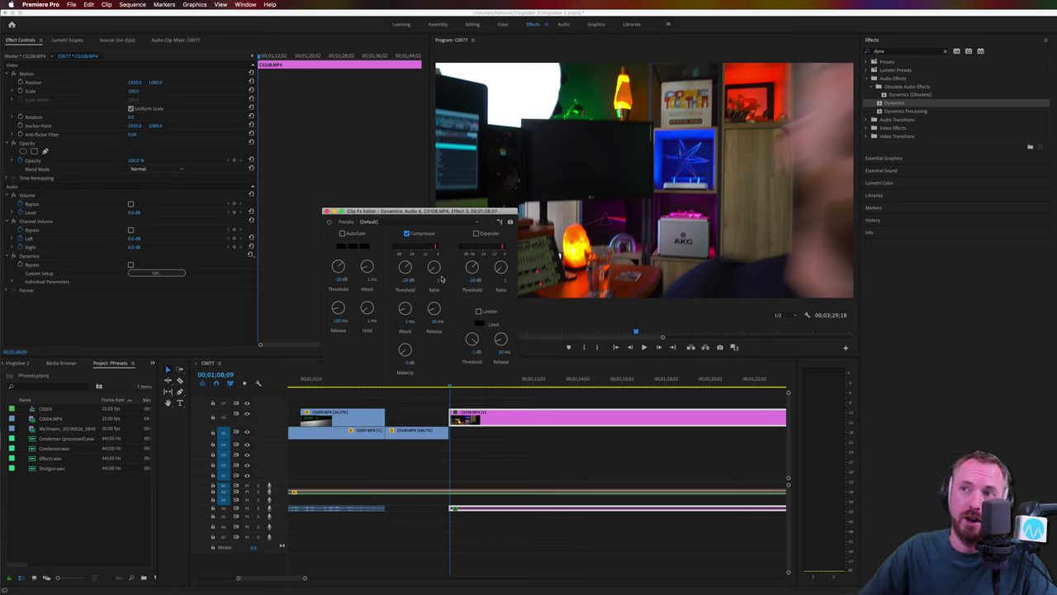
{"action": "left_click", "coordinate": [434, 280]}
{"action": "type", "text": "1"}
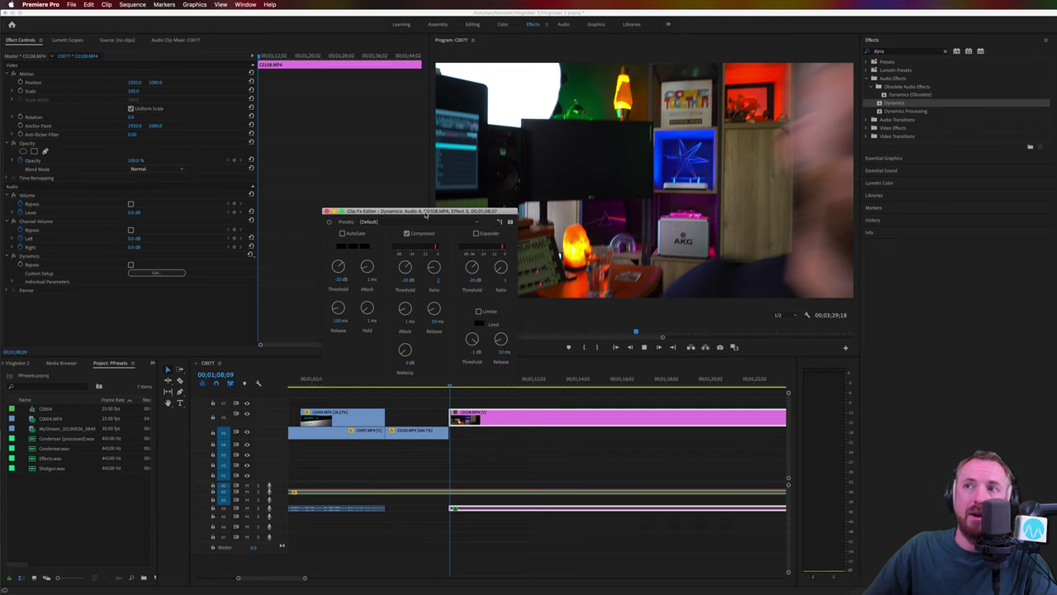
{"action": "left_click_drag", "start_coordinate": [426, 214], "coordinate": [353, 248]}
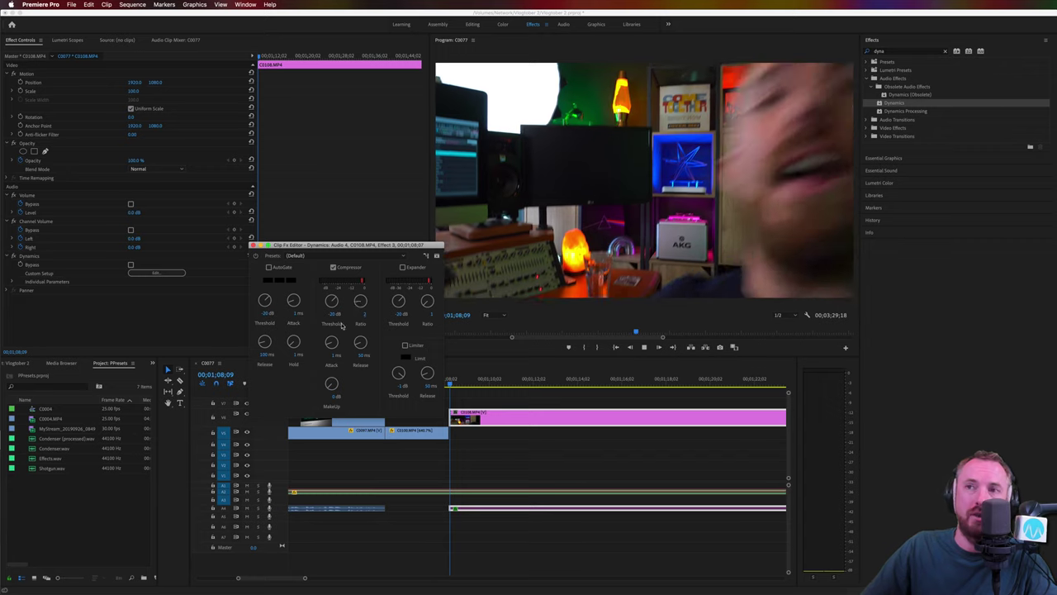
Set the Dynamics compressor Ratio to 4
{"action": "left_click", "coordinate": [455, 376]}
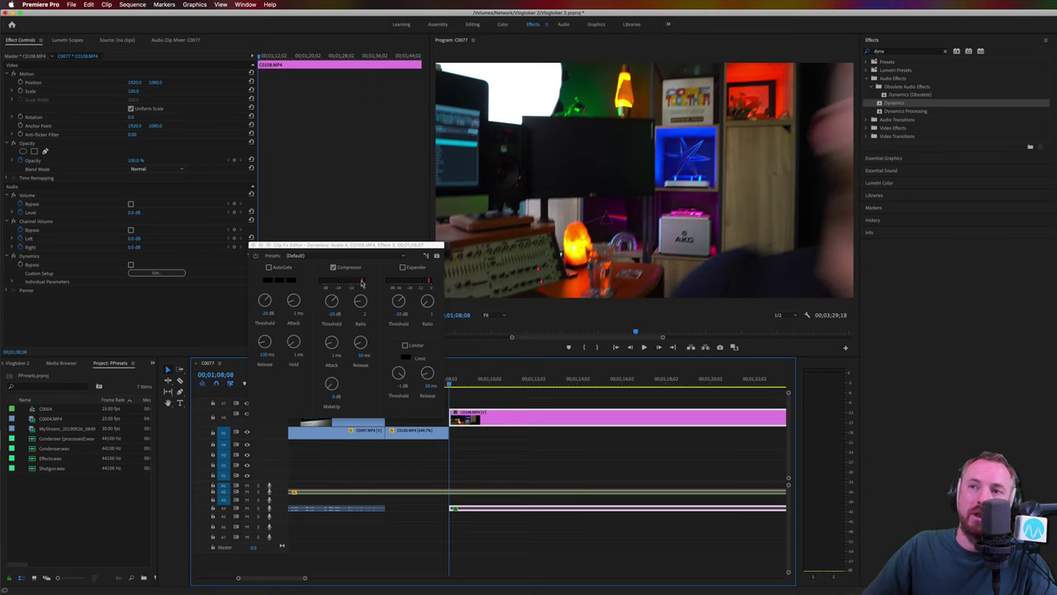
{"action": "left_click", "coordinate": [361, 313]}
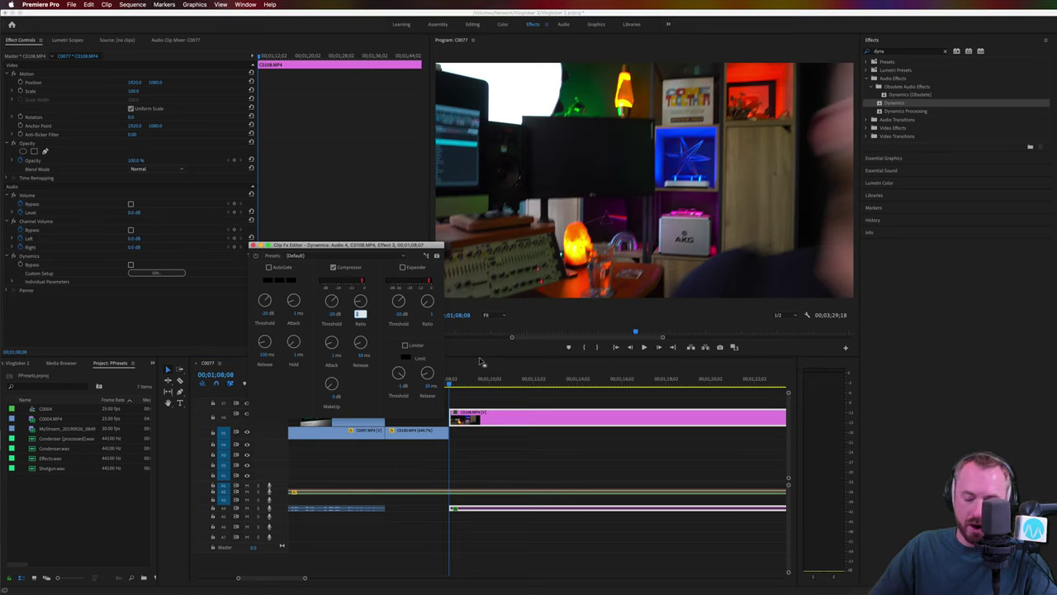
{"action": "type", "text": "4"}
{"action": "key", "text": "Return"}
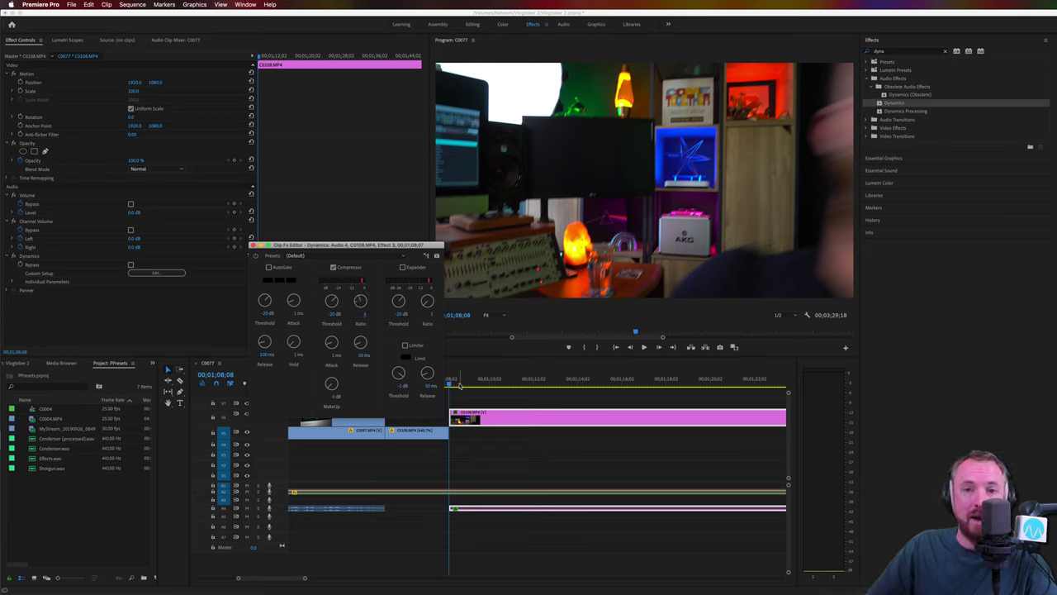
Play the timeline to hear C0108.MP4 with the compressor at ratio 4
{"action": "left_click", "coordinate": [453, 385]}
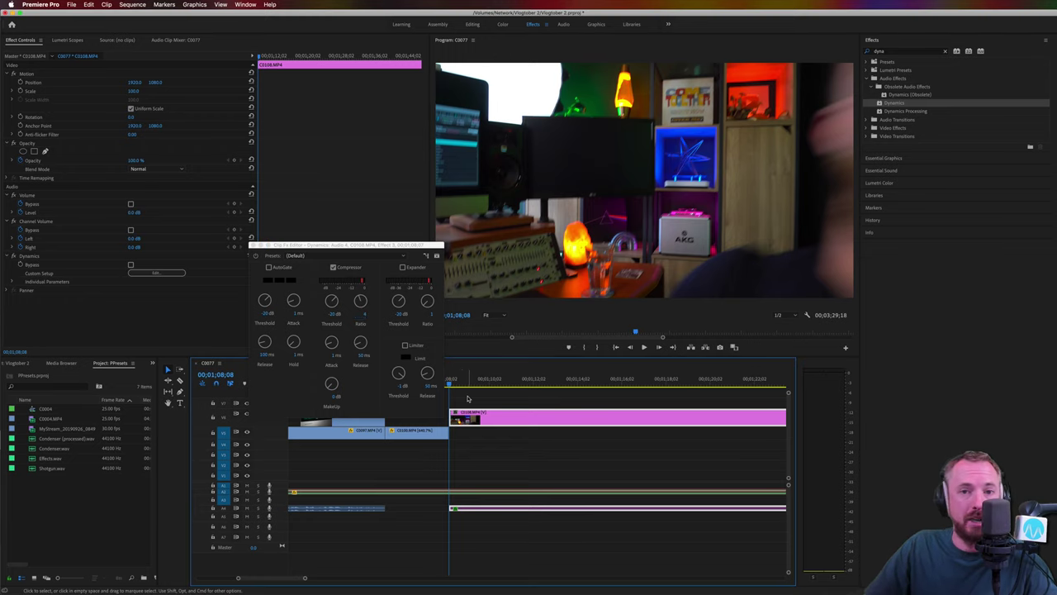
{"action": "key", "text": "space"}
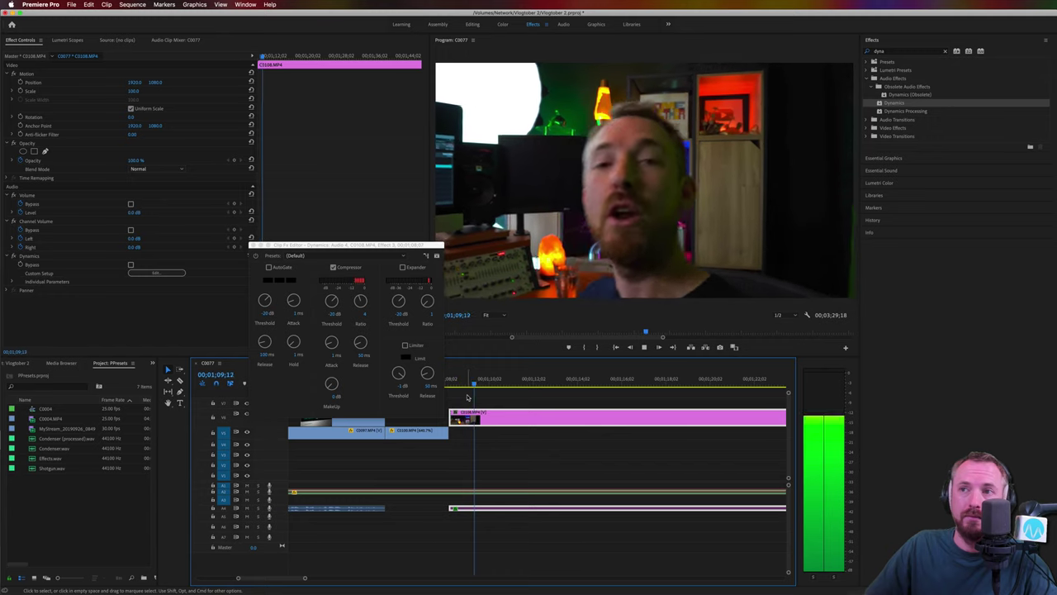
{"action": "key", "text": "space"}
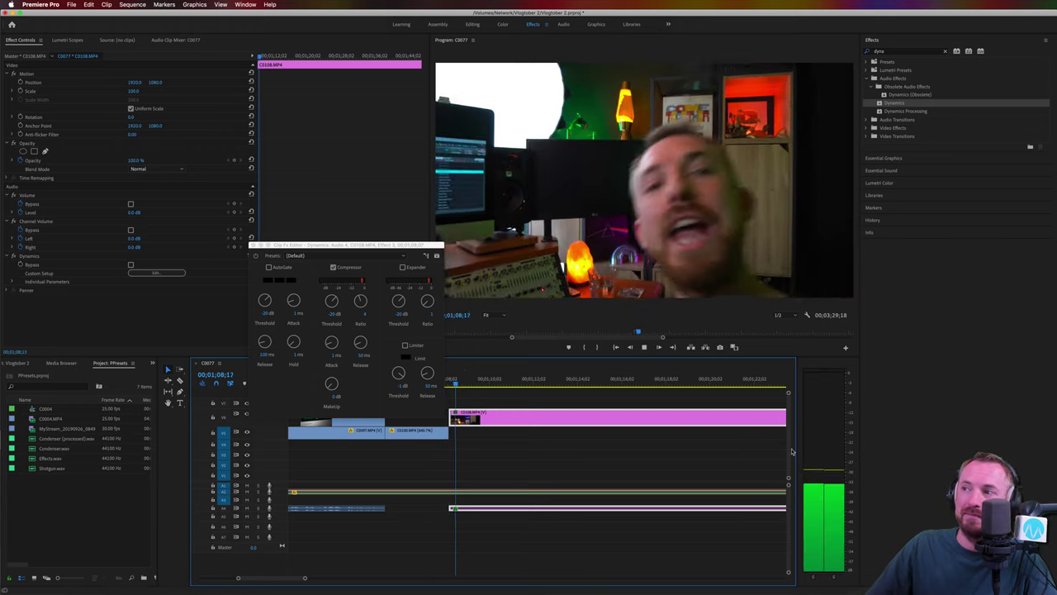
{"action": "key", "text": "space"}
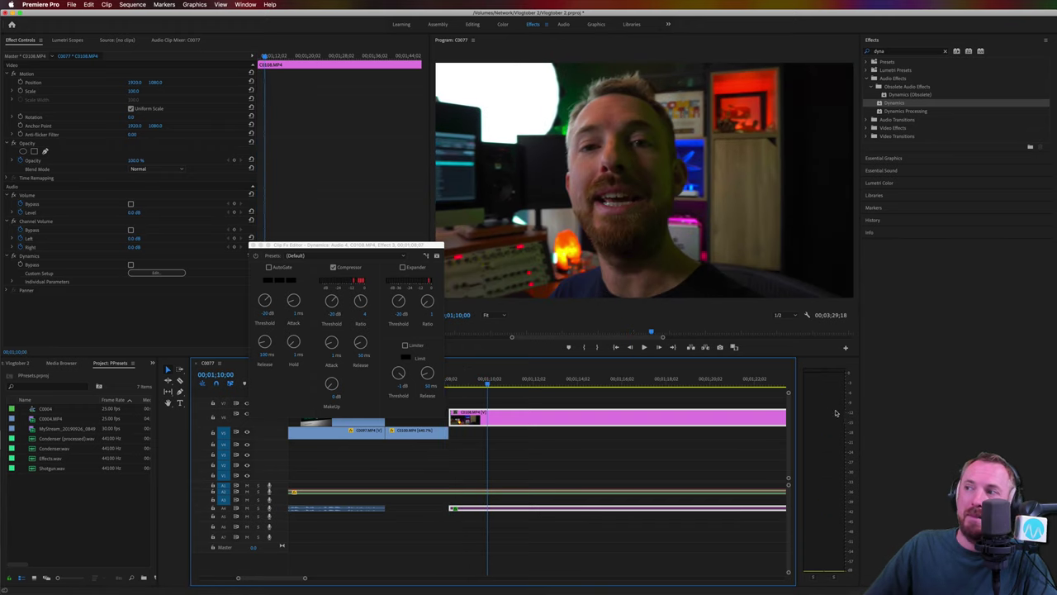
Compare playback with Compressor switched off, then turn Compressor back on
{"action": "key", "text": "Up"}
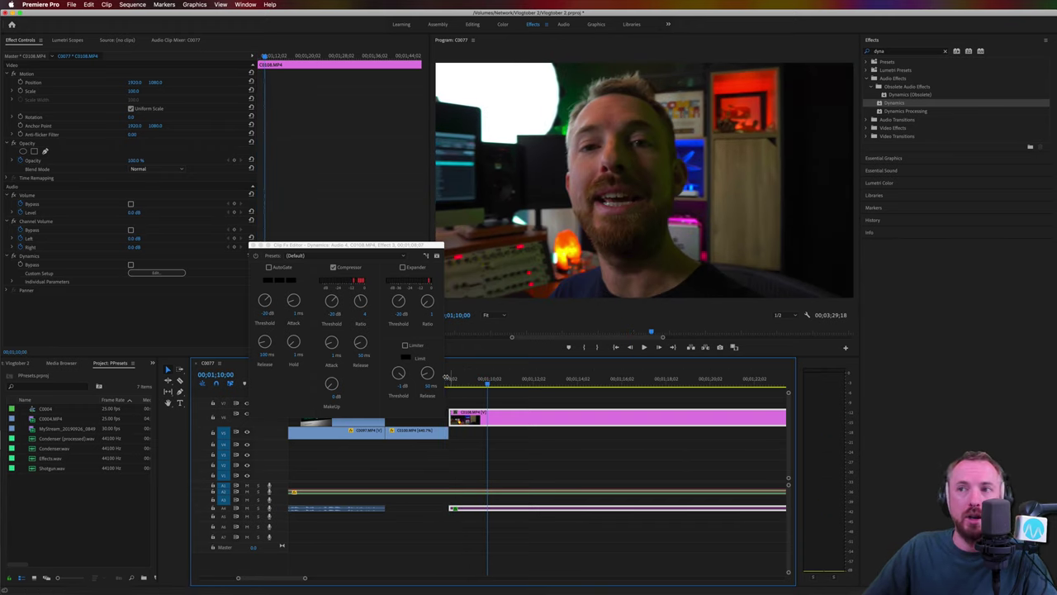
{"action": "left_click", "coordinate": [332, 269]}
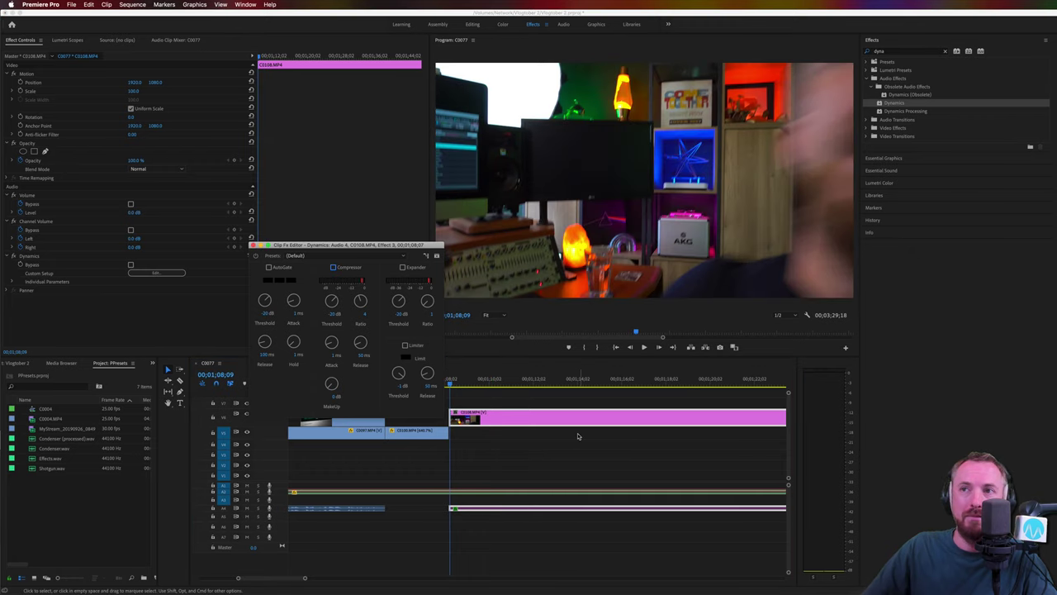
{"action": "key", "text": "space"}
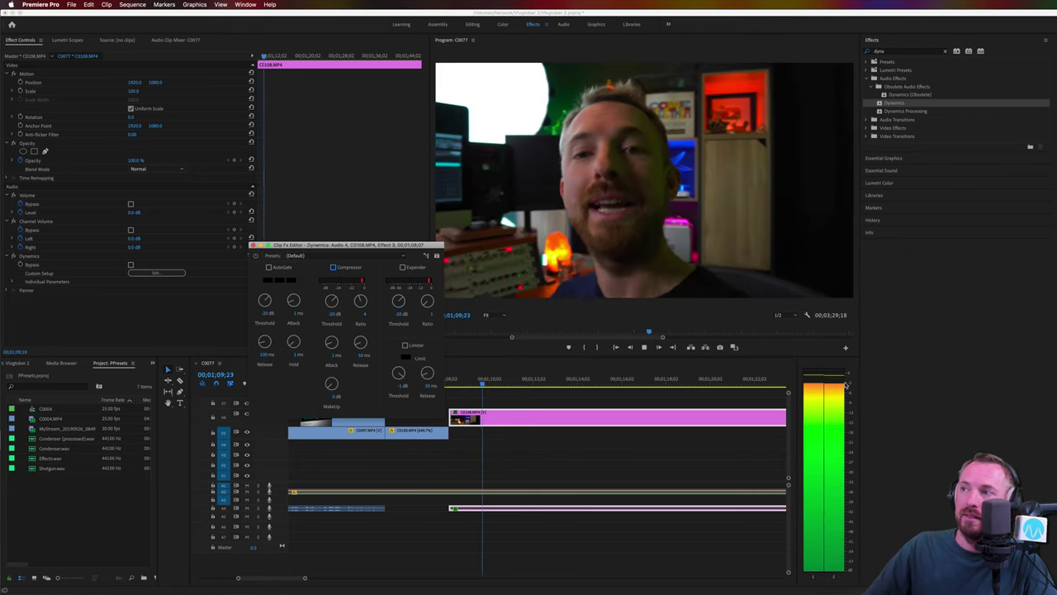
{"action": "key", "text": "space"}
{"action": "left_click", "coordinate": [452, 382]}
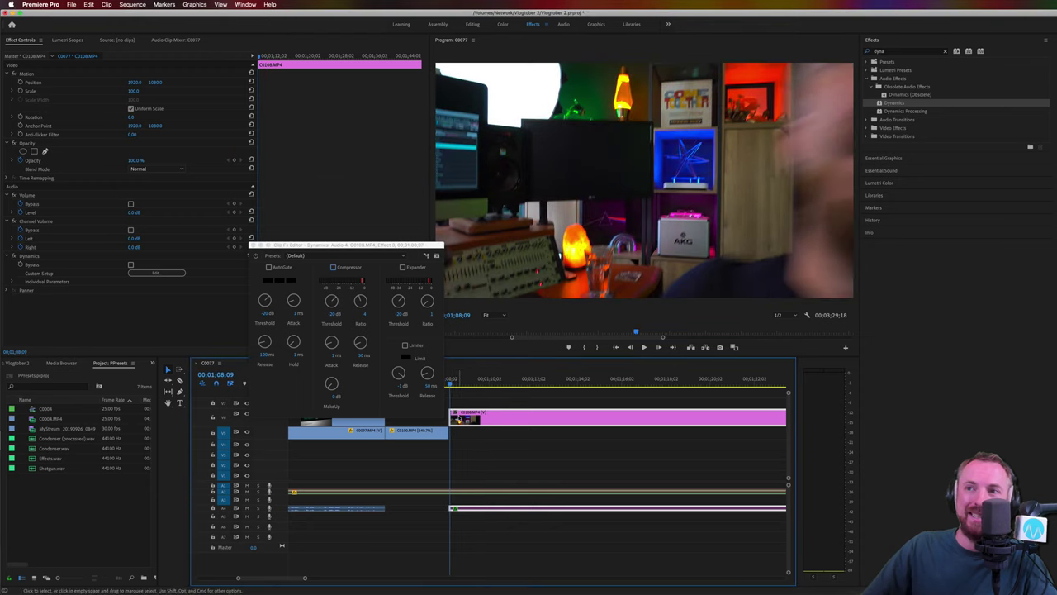
{"action": "left_click", "coordinate": [340, 268]}
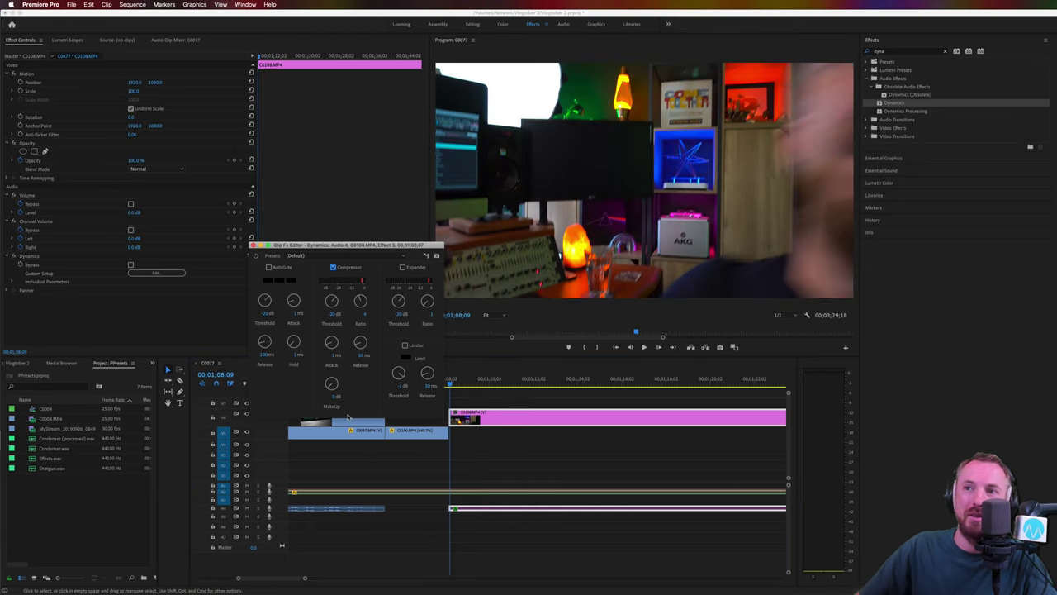
Raise the compressor's MakeUp gain and play the clip to hear the boost
{"action": "left_click_drag", "start_coordinate": [331, 384], "coordinate": [333, 375]}
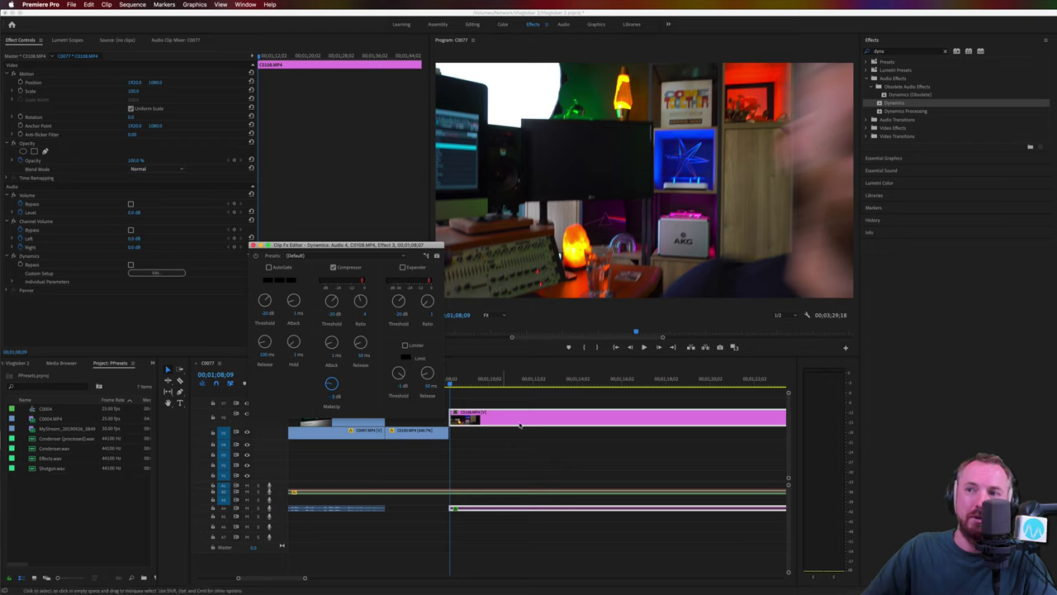
{"action": "key", "text": "space"}
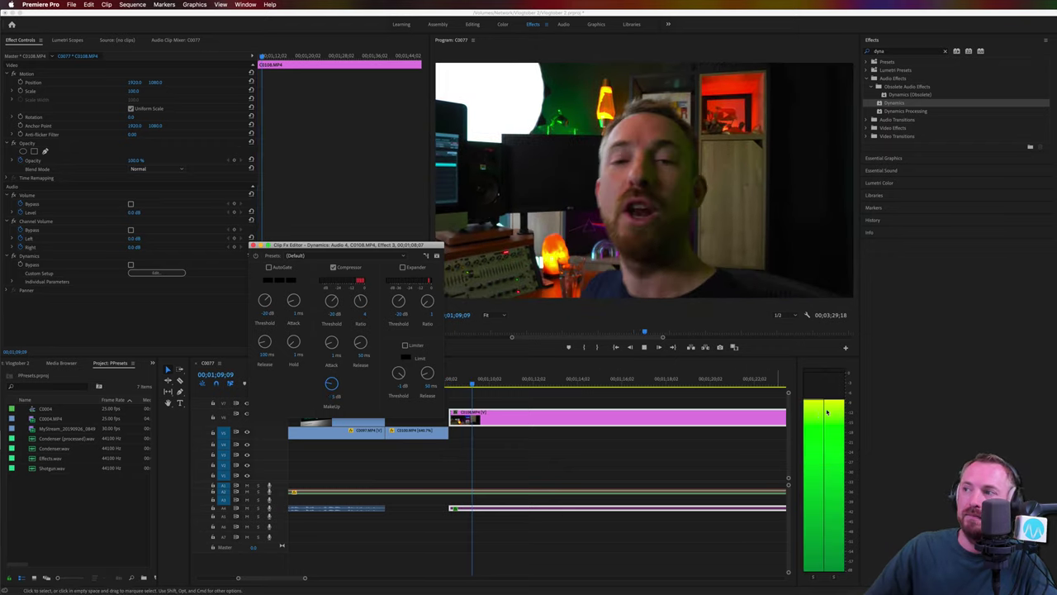
{"action": "key", "text": "space"}
{"action": "left_click", "coordinate": [330, 396]}
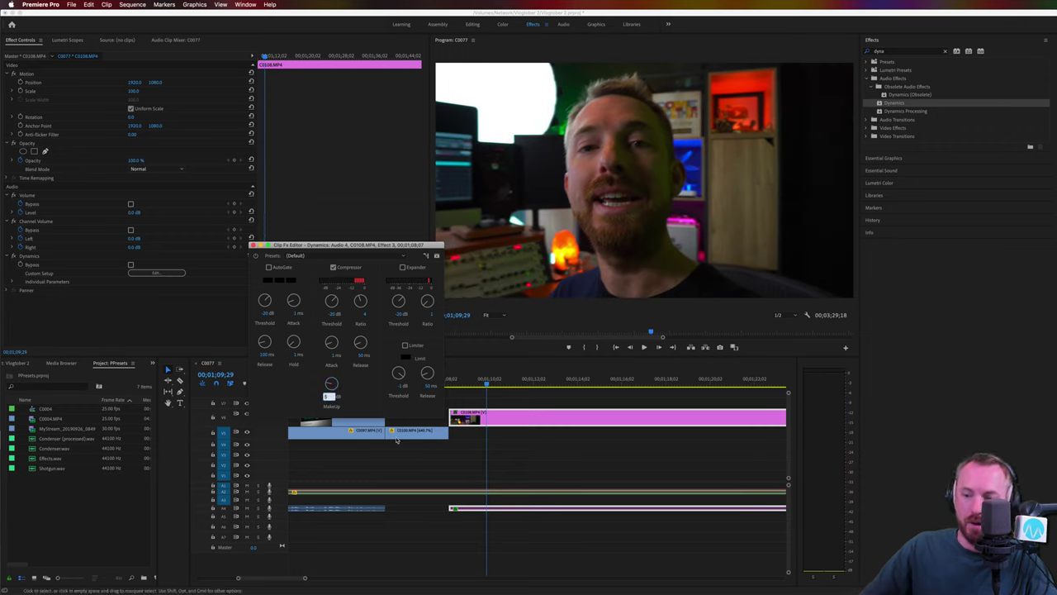
{"action": "key", "text": "space"}
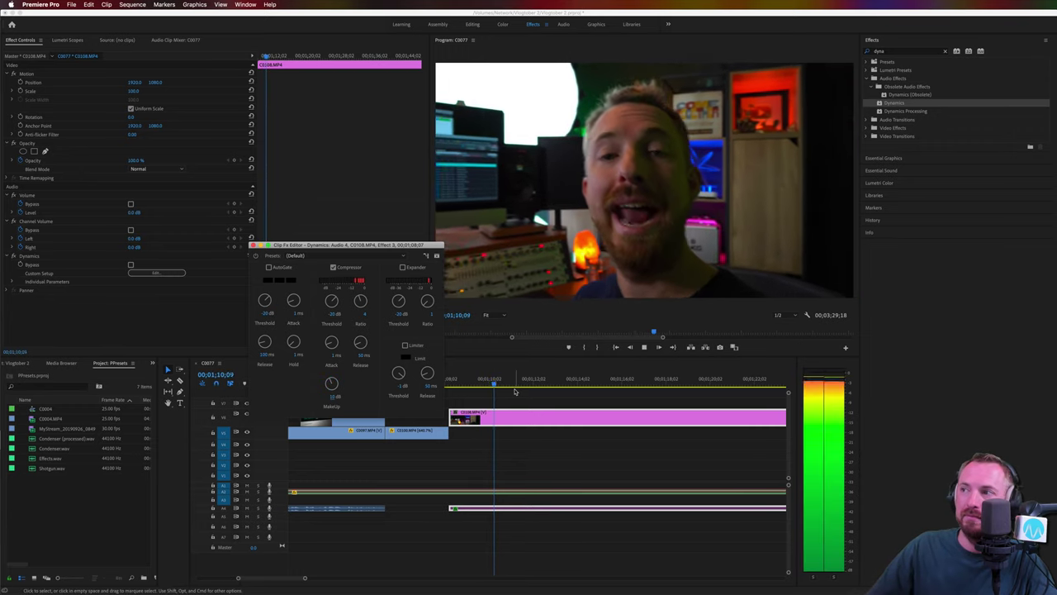
{"action": "key", "text": "space"}
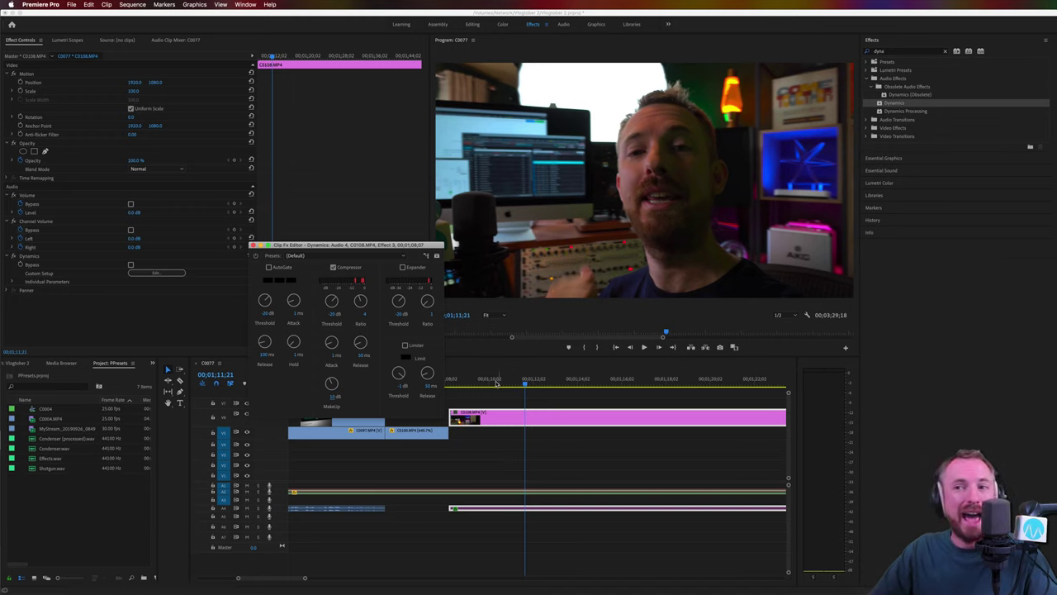
Close the Dynamics Clip Fx Editor window
{"action": "left_click", "coordinate": [251, 246]}
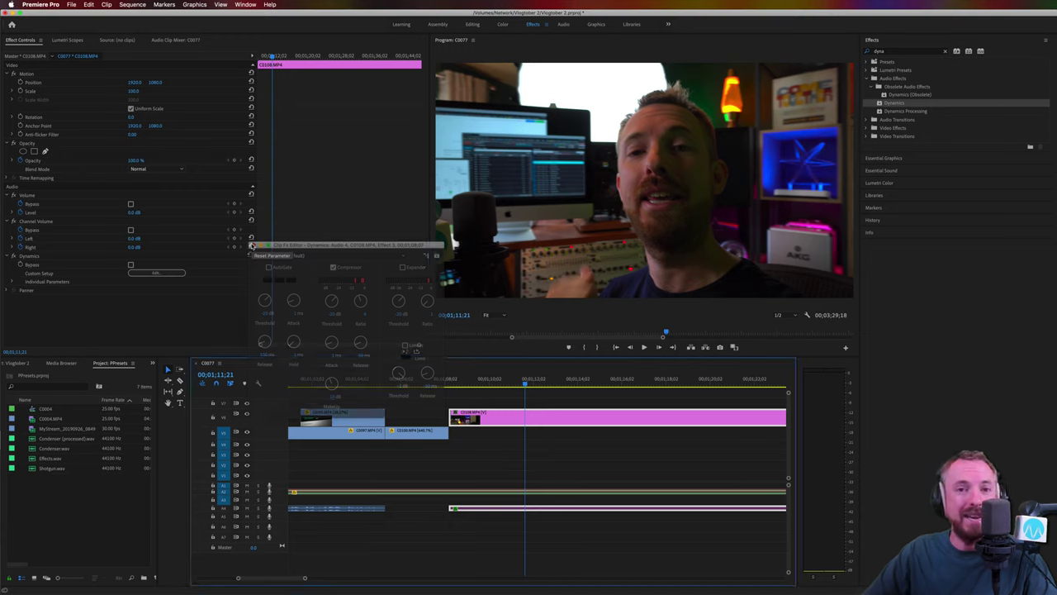